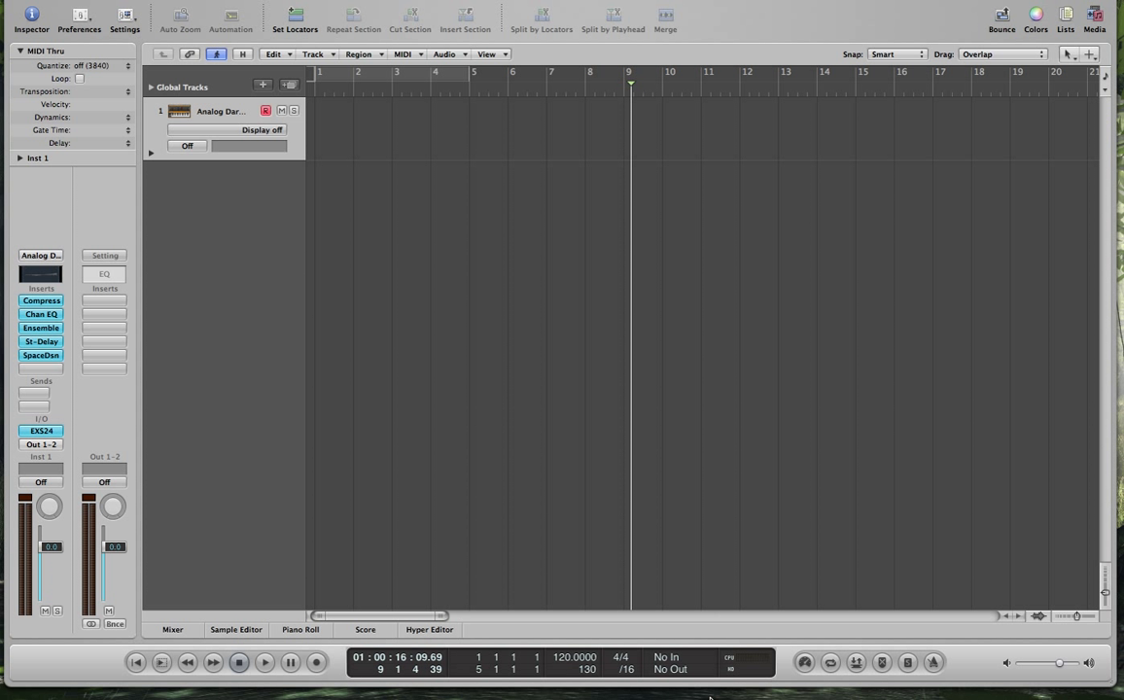
- Record the Mini Saw Lead MIDI part from bar 1, producing a region spanning bars 1–9
left_click(539, 414)
key("Return")
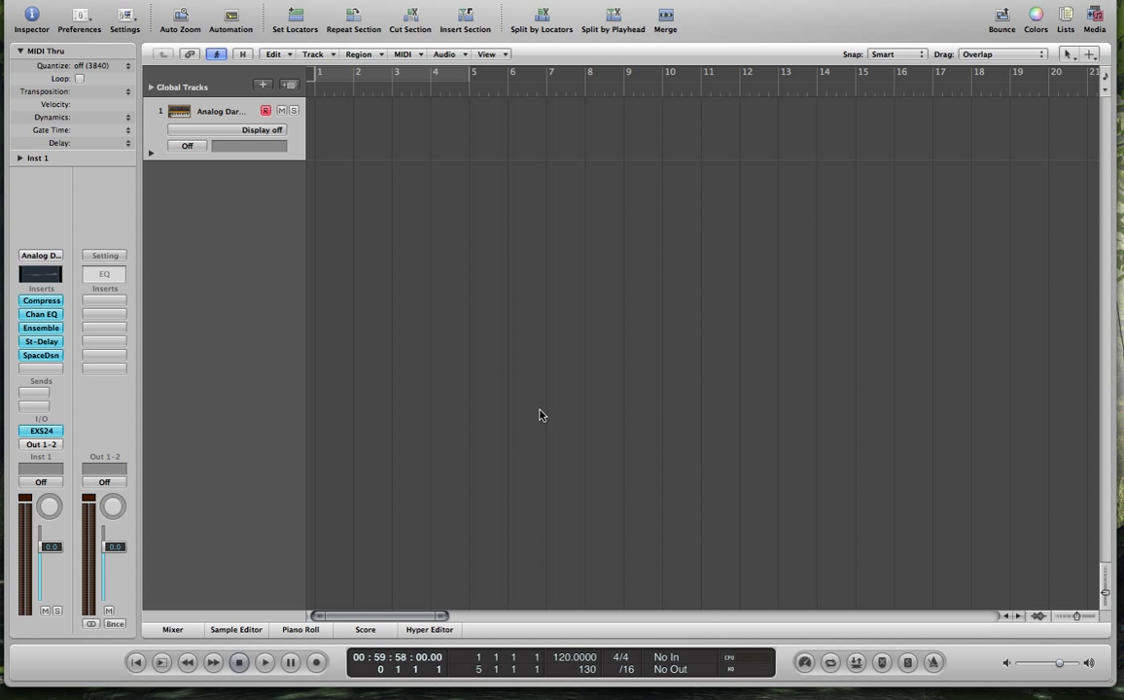
key("r")
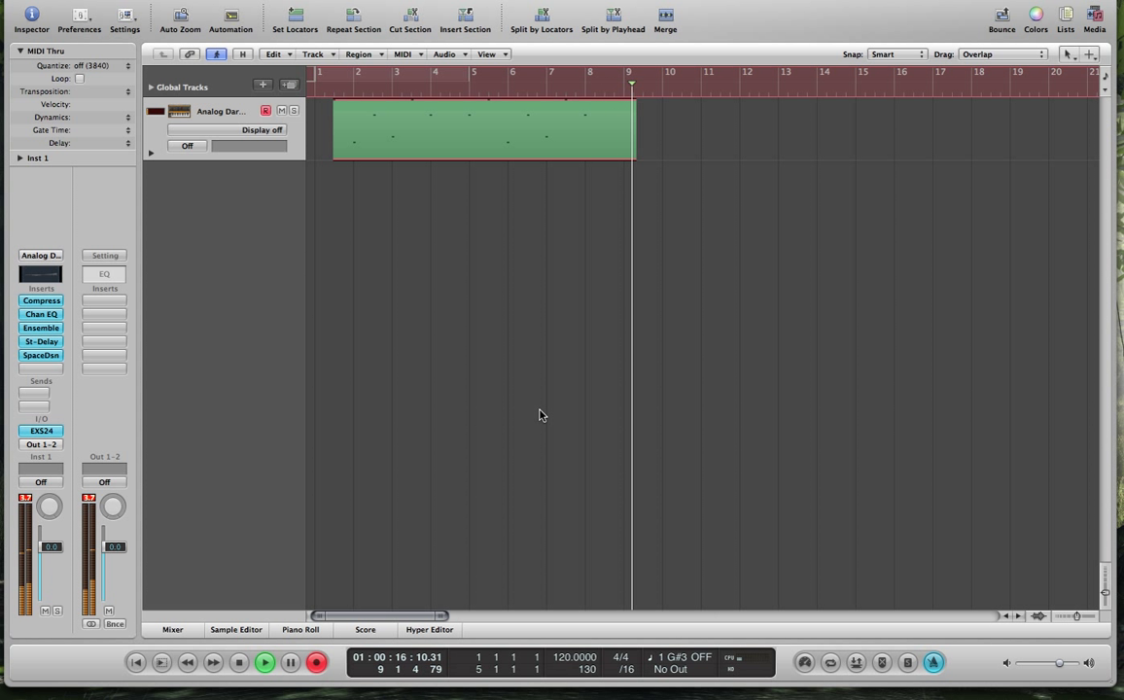
key("space")
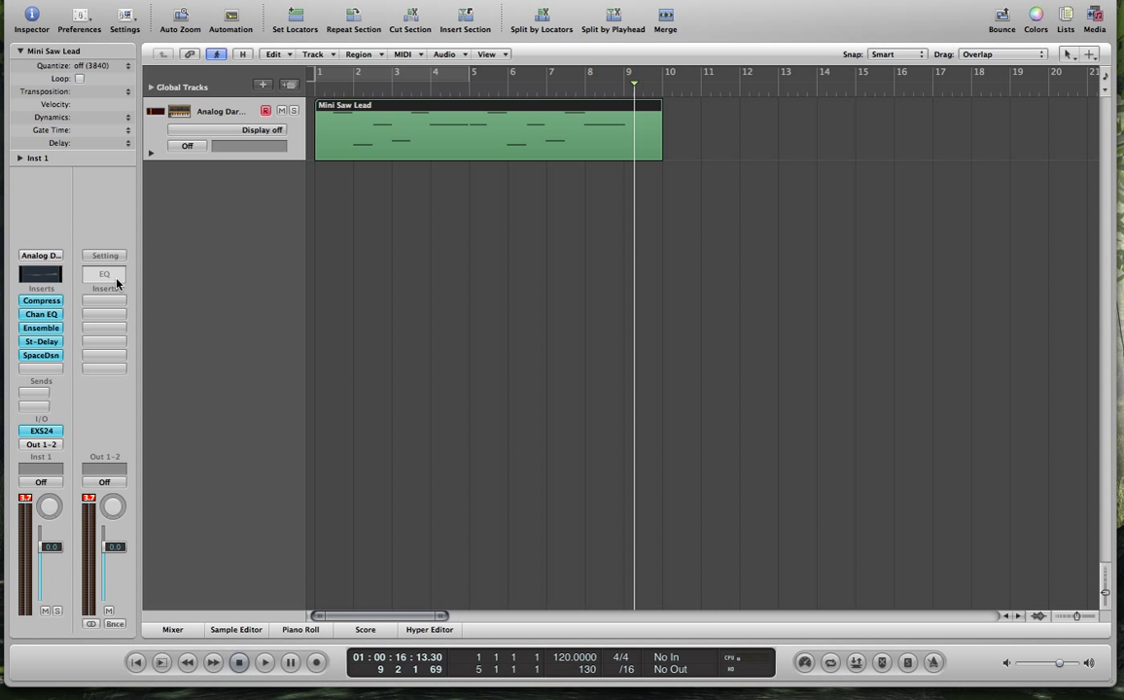
- Insert EQ > Single Band > Low Pass Filter on the sixth insert slot and center its window
left_click(43, 368)
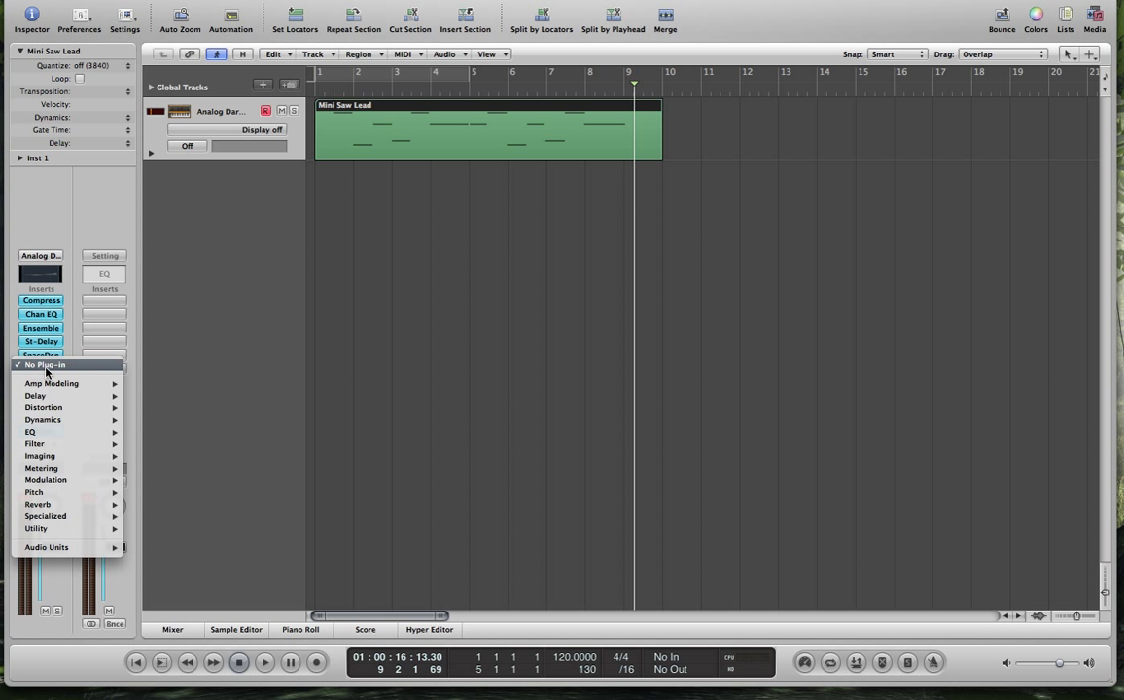
mouse_move(72, 434)
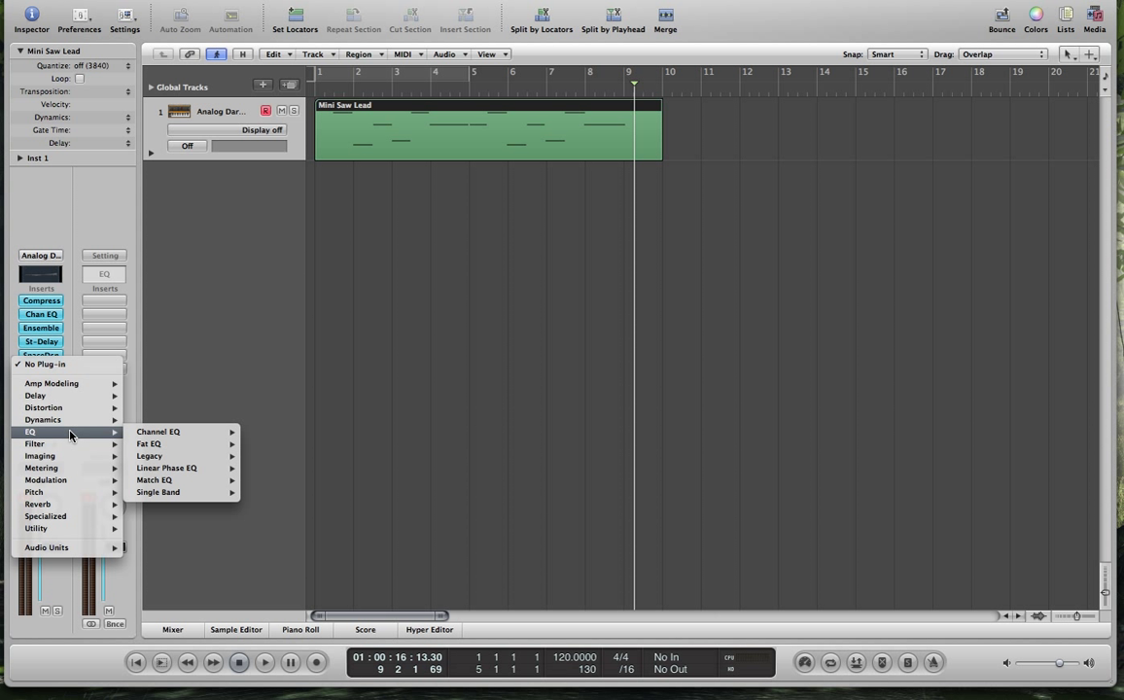
mouse_move(182, 497)
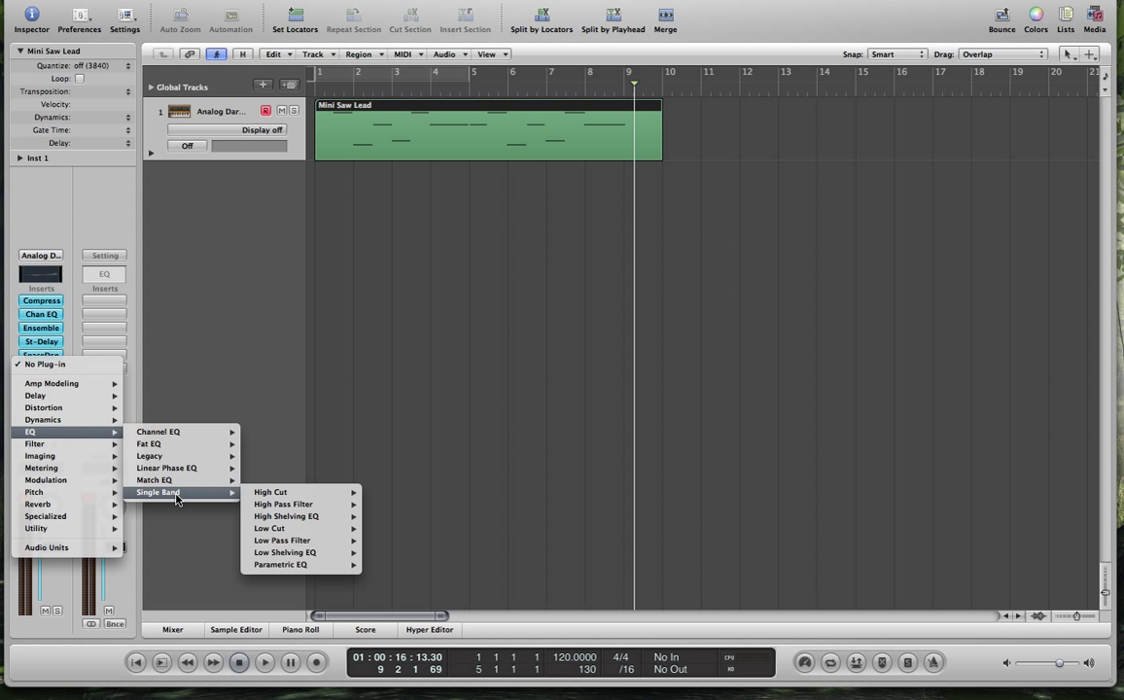
mouse_move(303, 542)
left_click(306, 540)
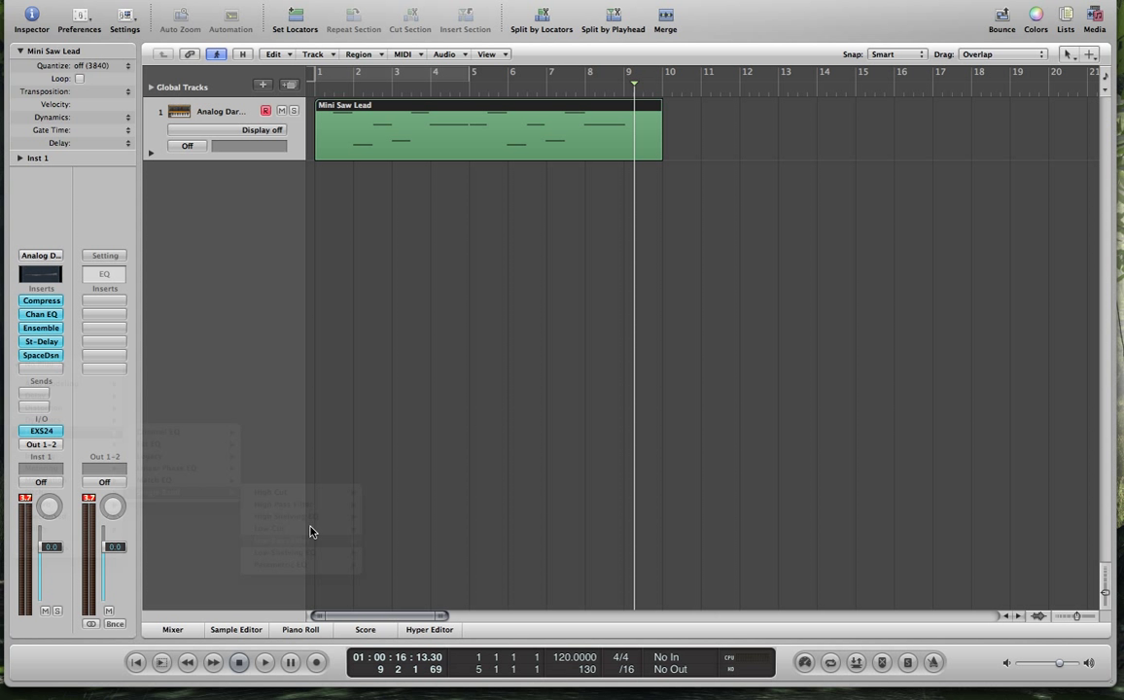
left_click_drag(90, 1, 286, 325)
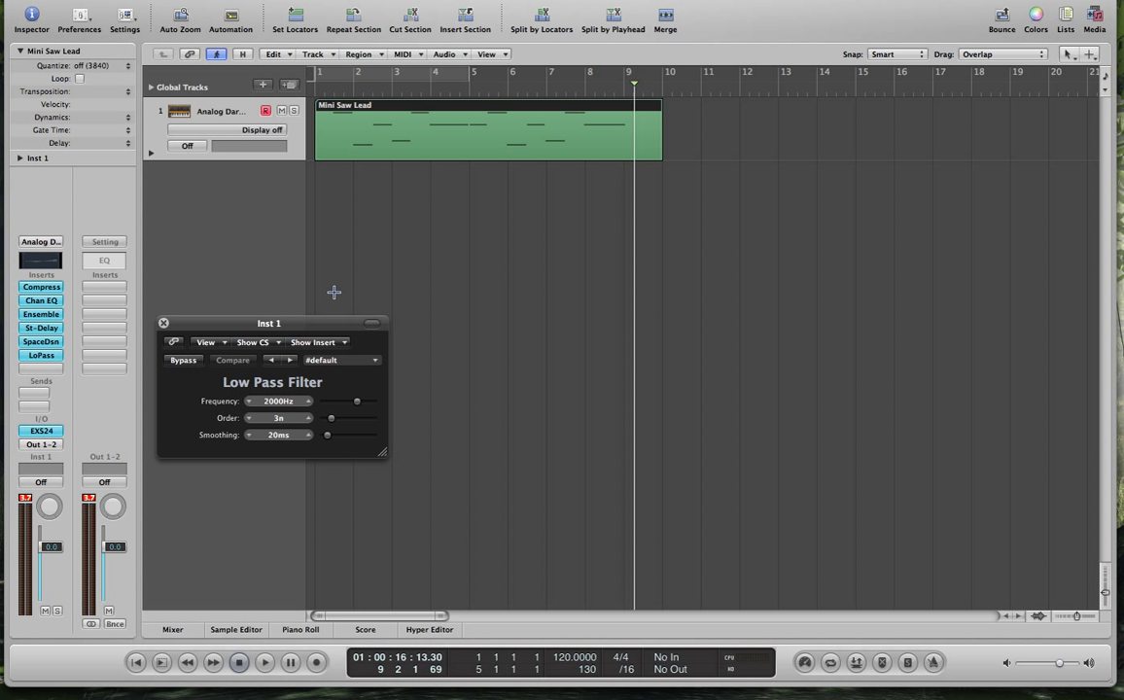
- Learn the filter's Frequency slider to the hardware knob as Control Change Ch 10, then close the assignment window
key("super+l")
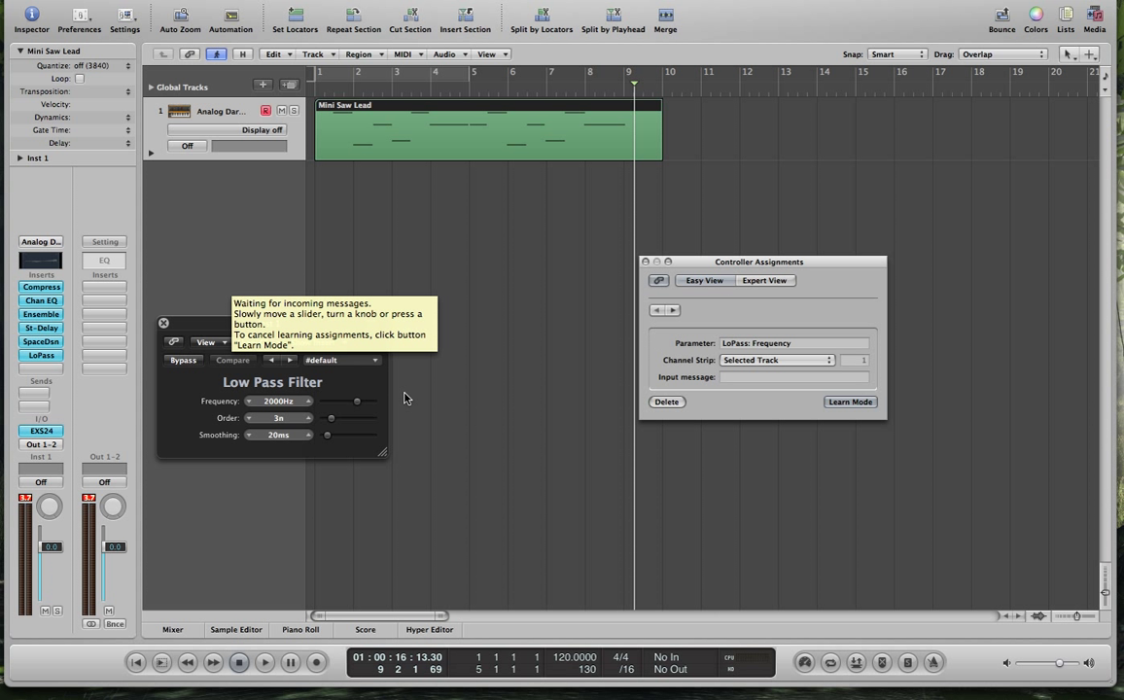
left_click_drag(356, 402, 357, 406)
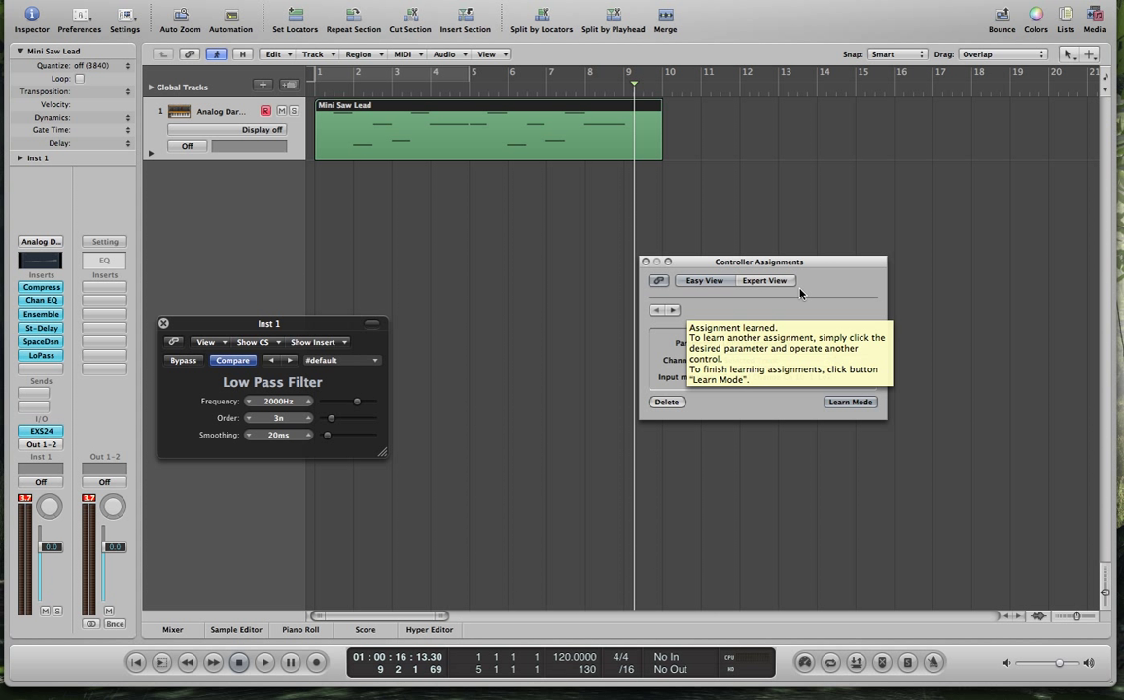
left_click_drag(776, 268, 576, 275)
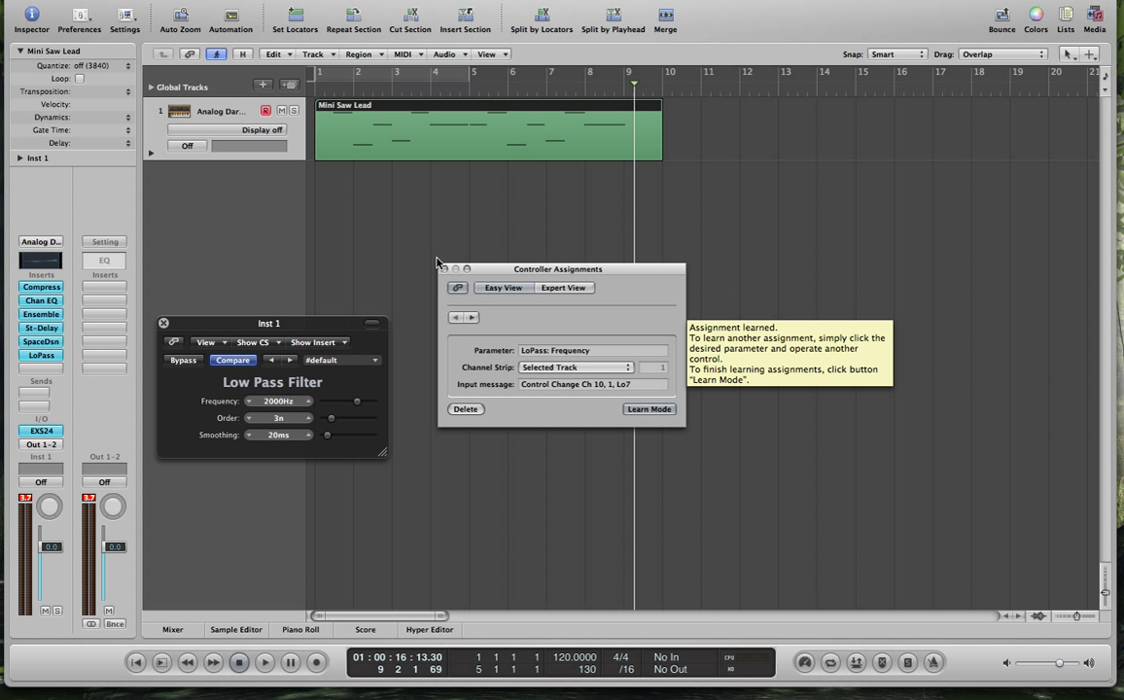
left_click(444, 269)
- Close the filter window and display the current track's 7 LoPass > Frequency automation lane
left_click(164, 322)
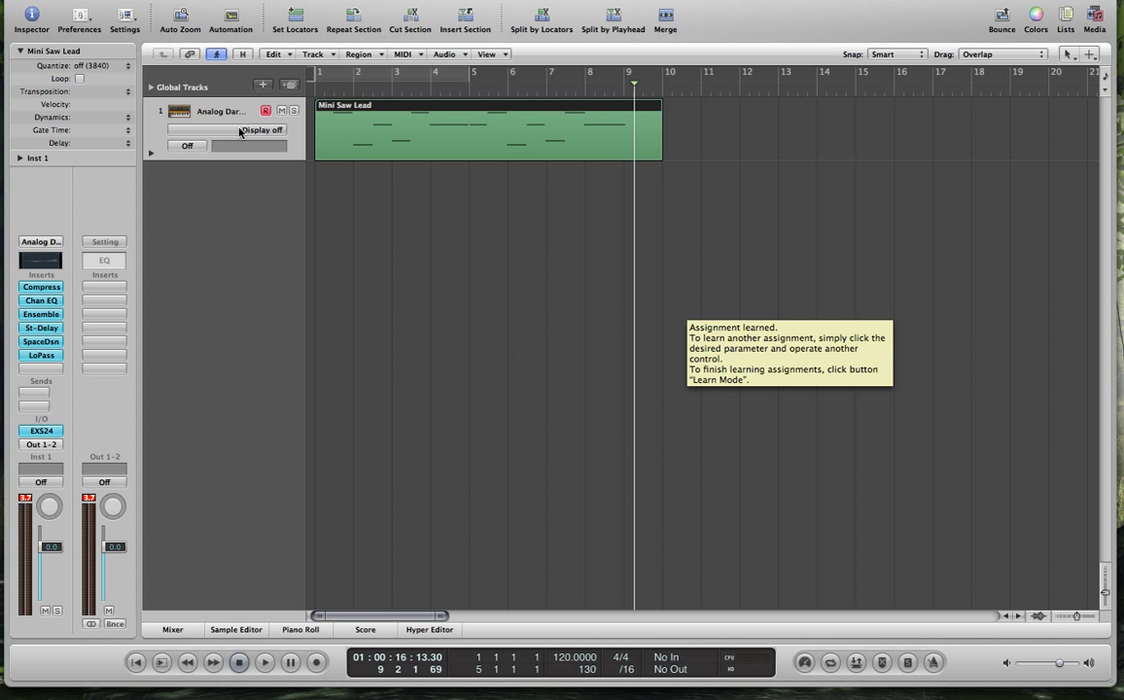
key("a")
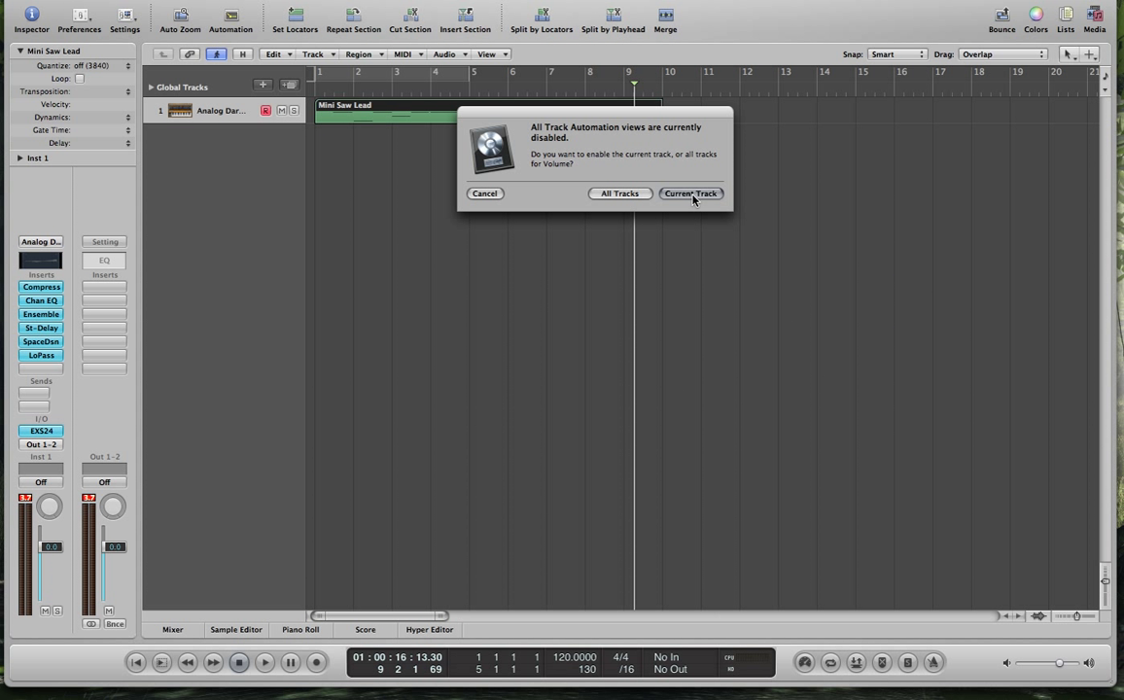
left_click(690, 194)
left_click(250, 127)
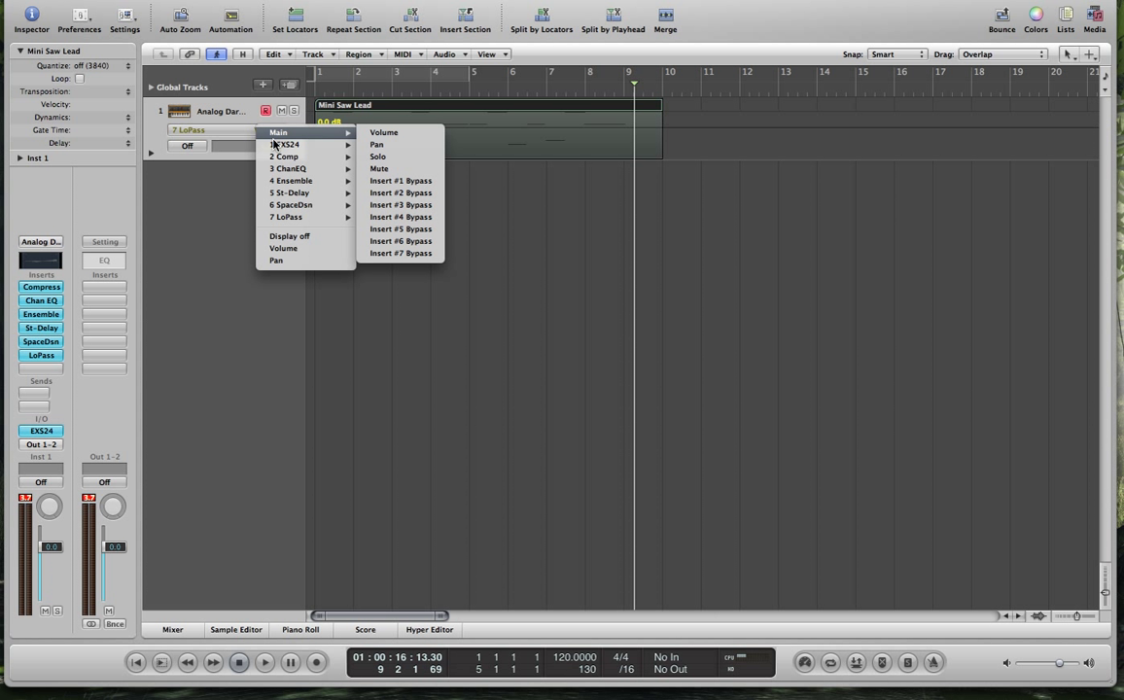
mouse_move(284, 216)
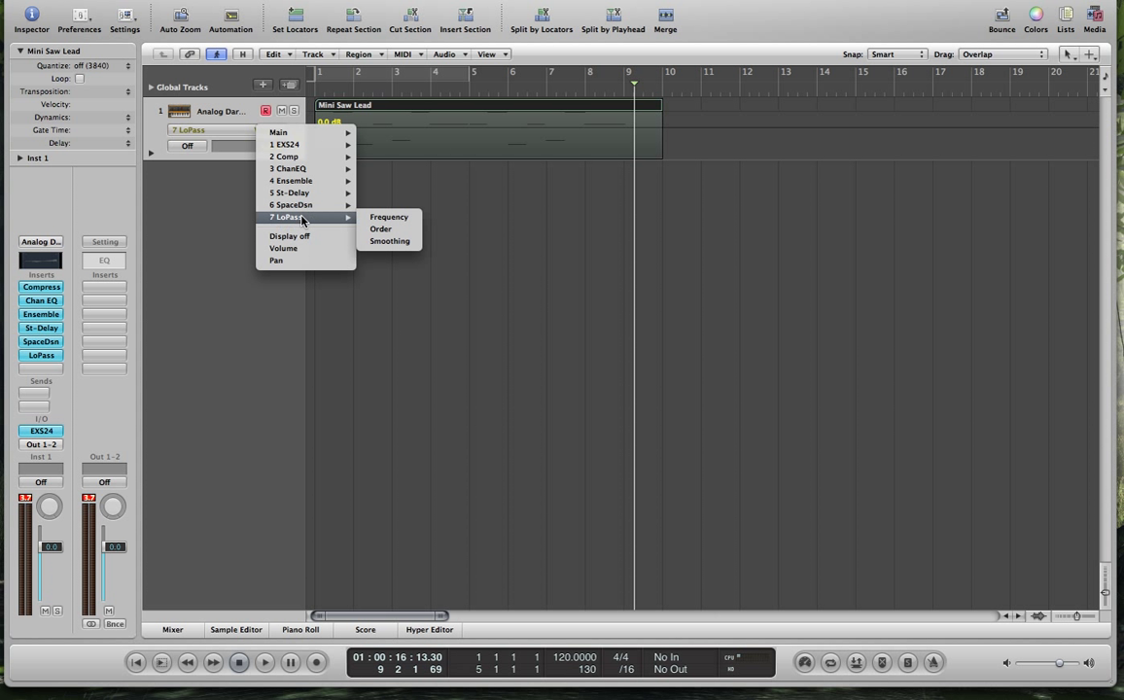
left_click(387, 217)
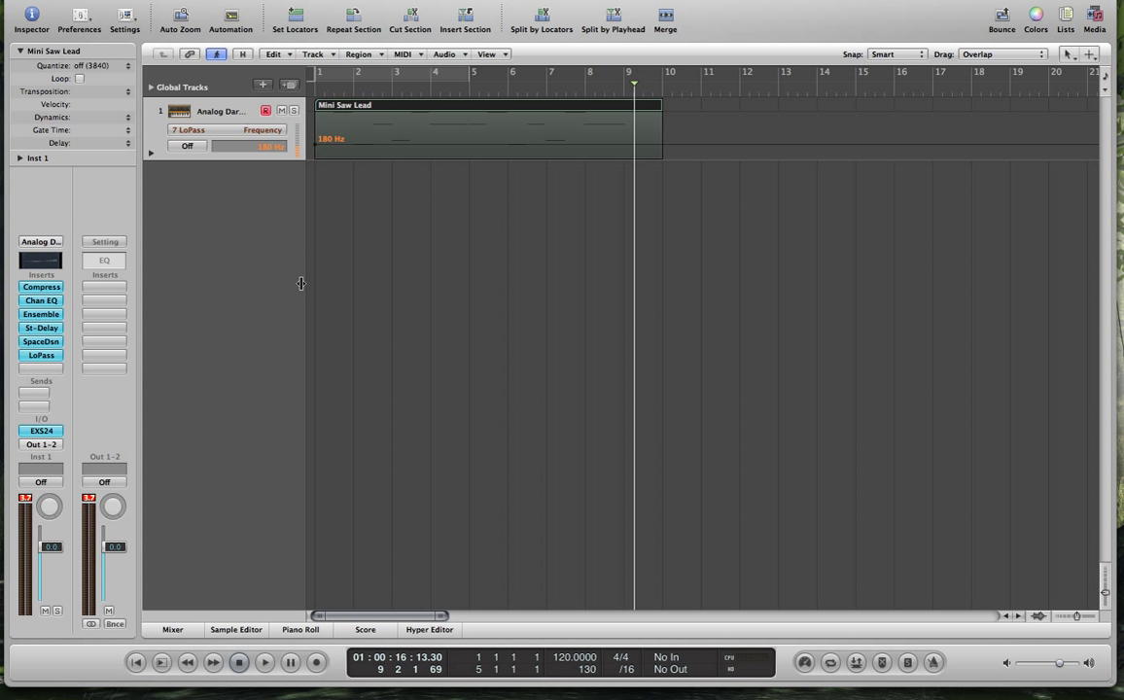
- In Touch mode, record a rising-and-falling LoPass Frequency sweep from bar 1 while the knob turns
key("Return")
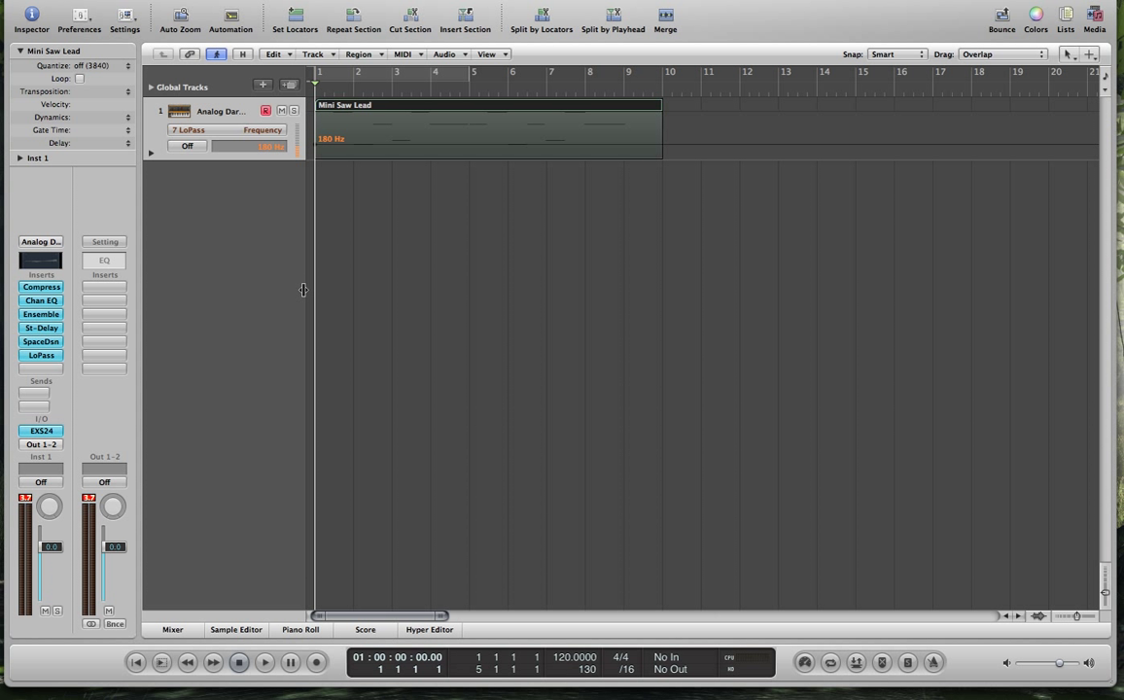
left_click(41, 482)
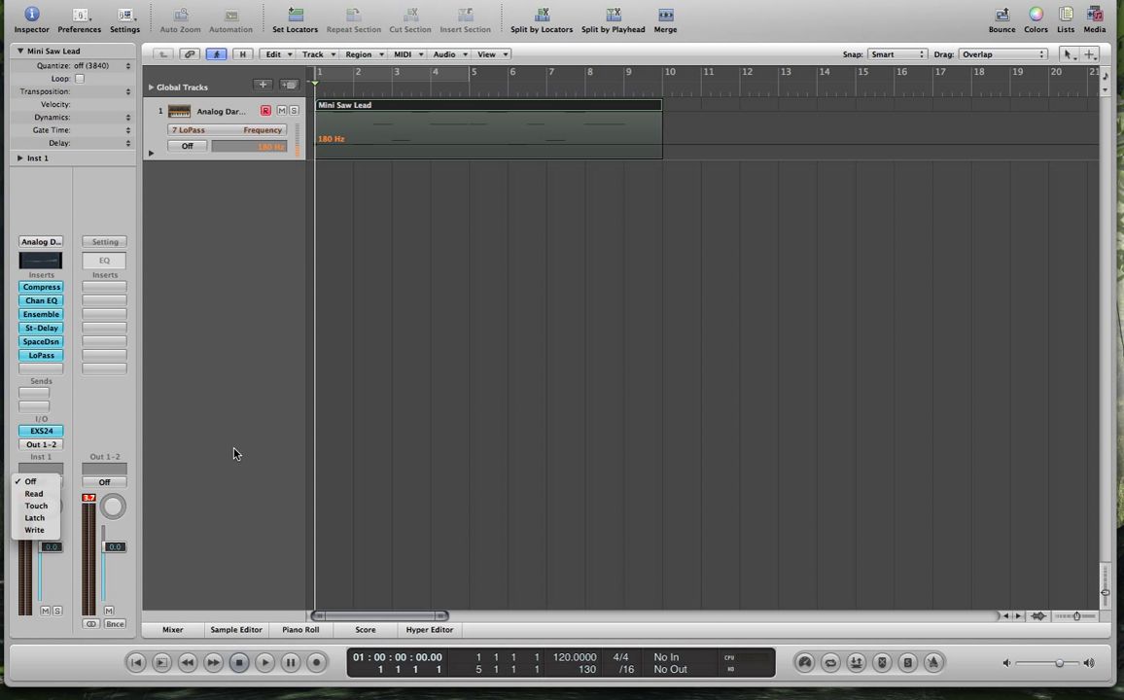
left_click(36, 506)
key("space")
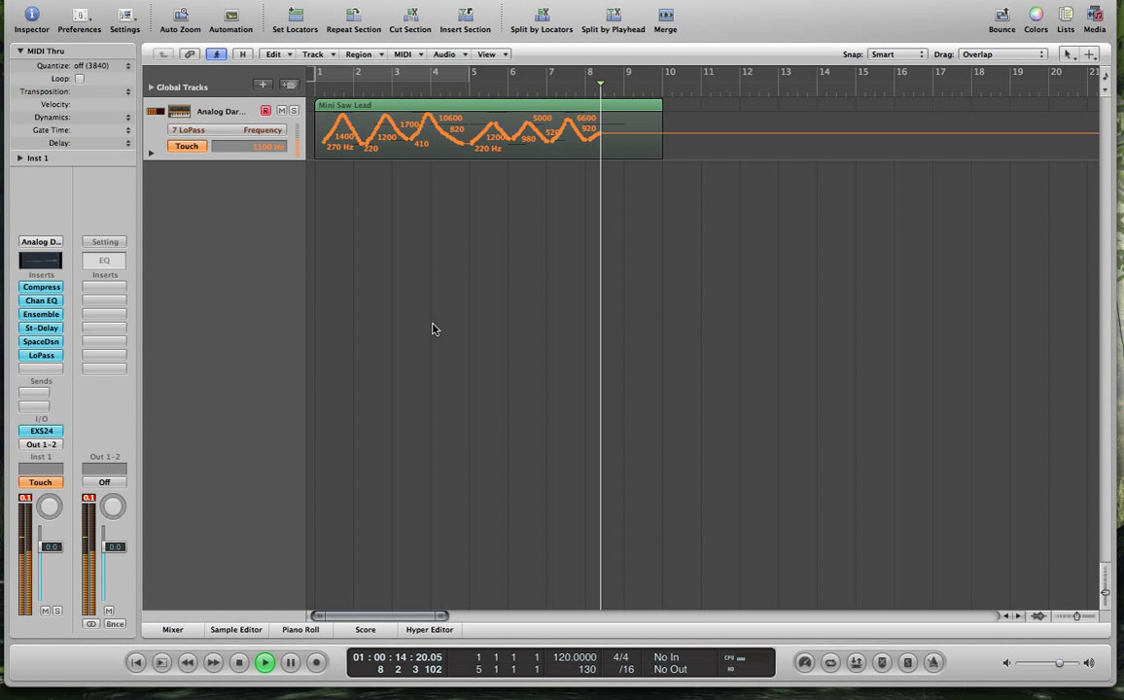
key("space")
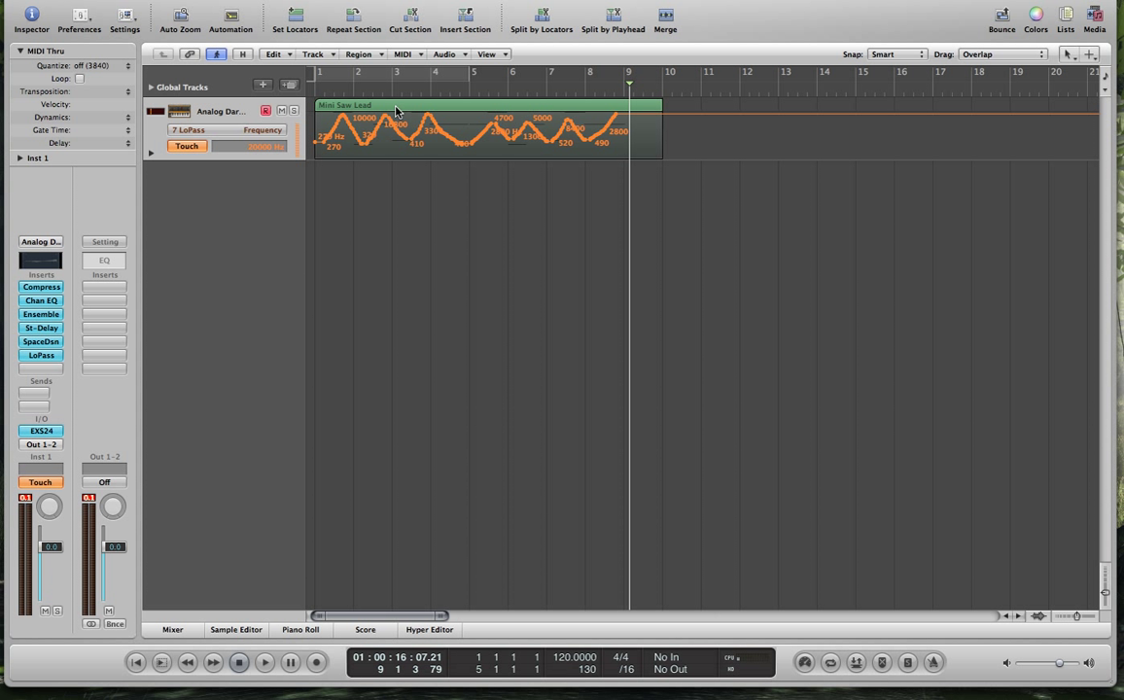
- Shorten the Mini Saw Lead region to end at bar 9 and move the track's Frequency automation into it
key("a")
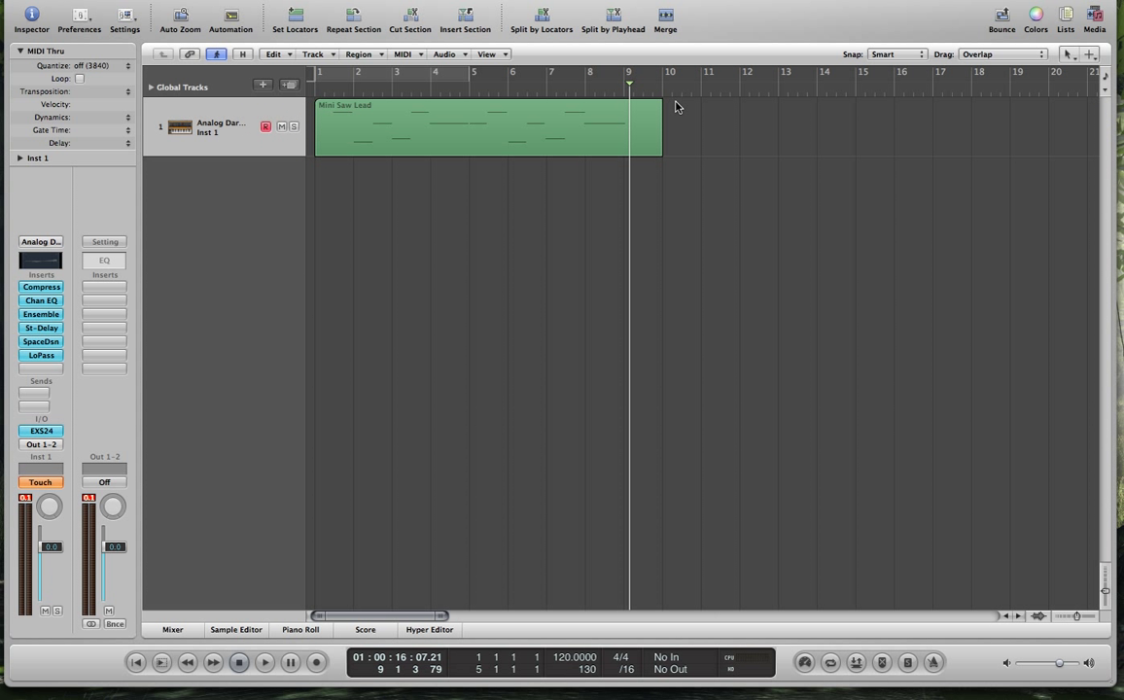
key("ctrl+Up")
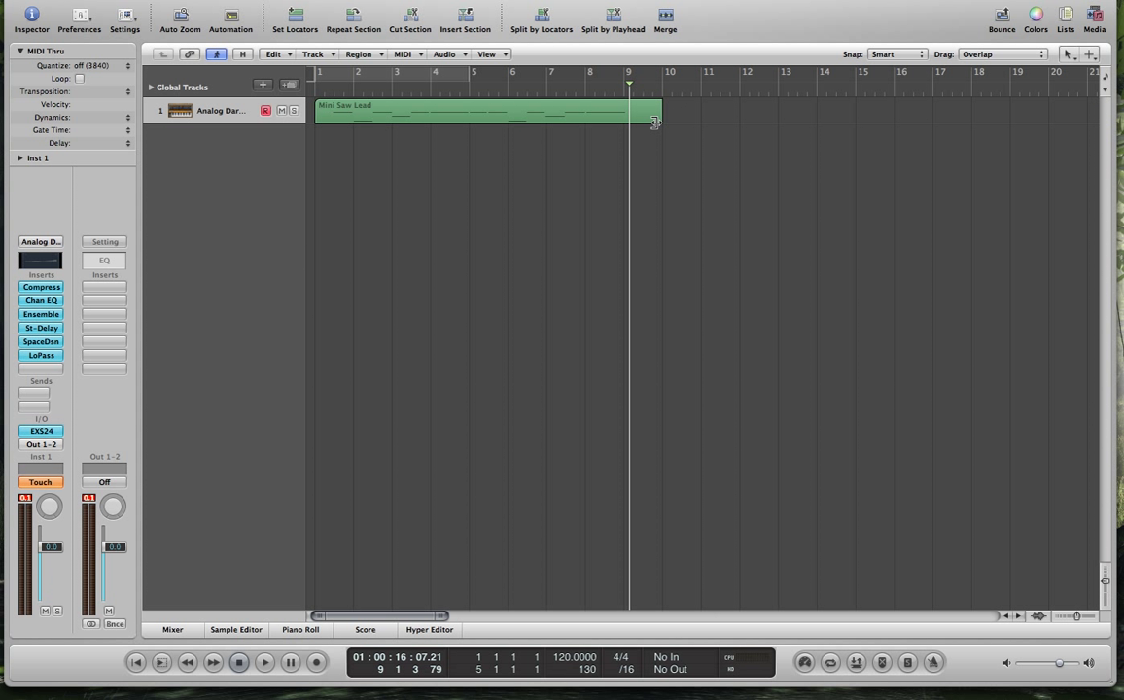
left_click_drag(655, 121, 623, 120)
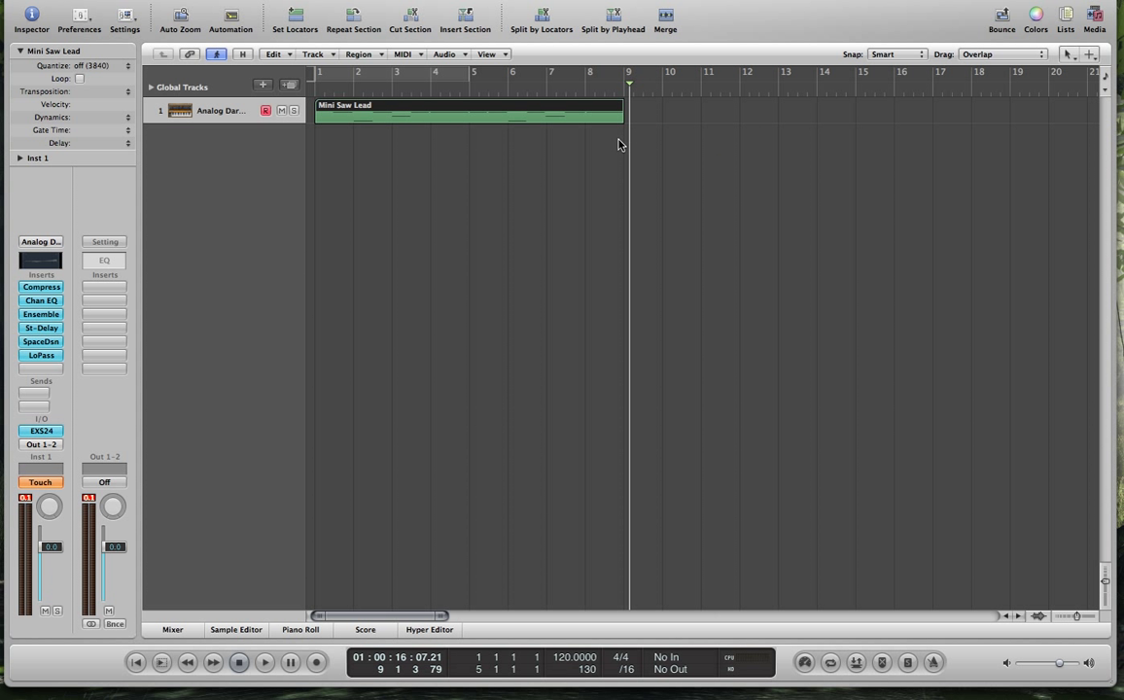
key("a")
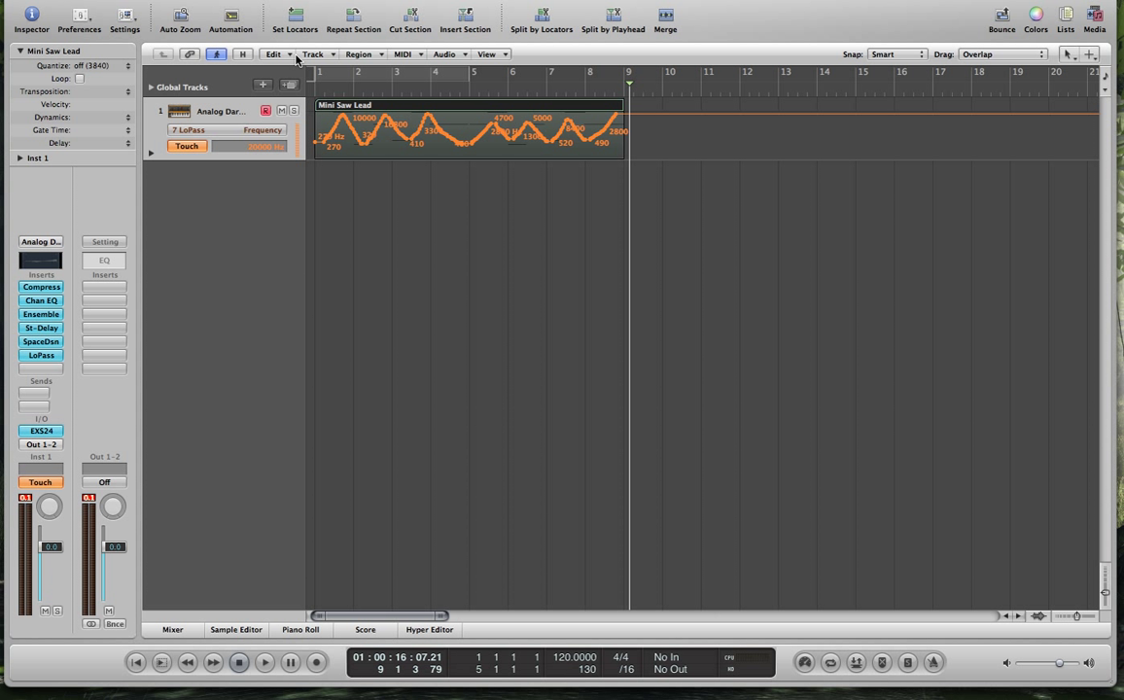
left_click(151, 1)
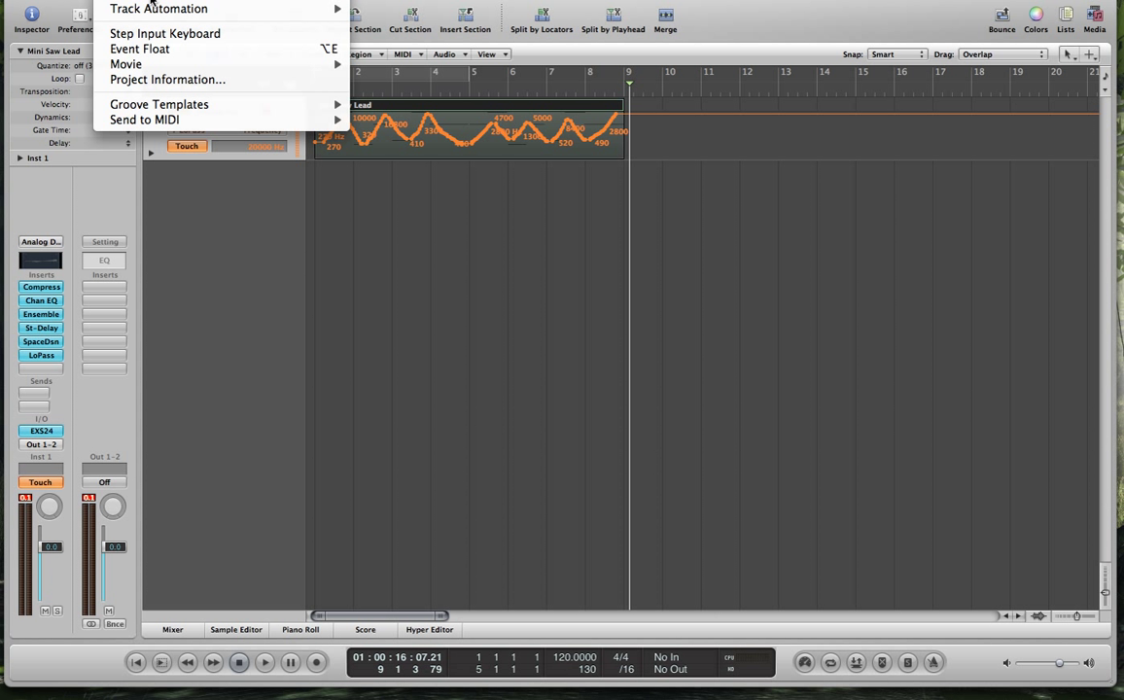
mouse_move(148, 10)
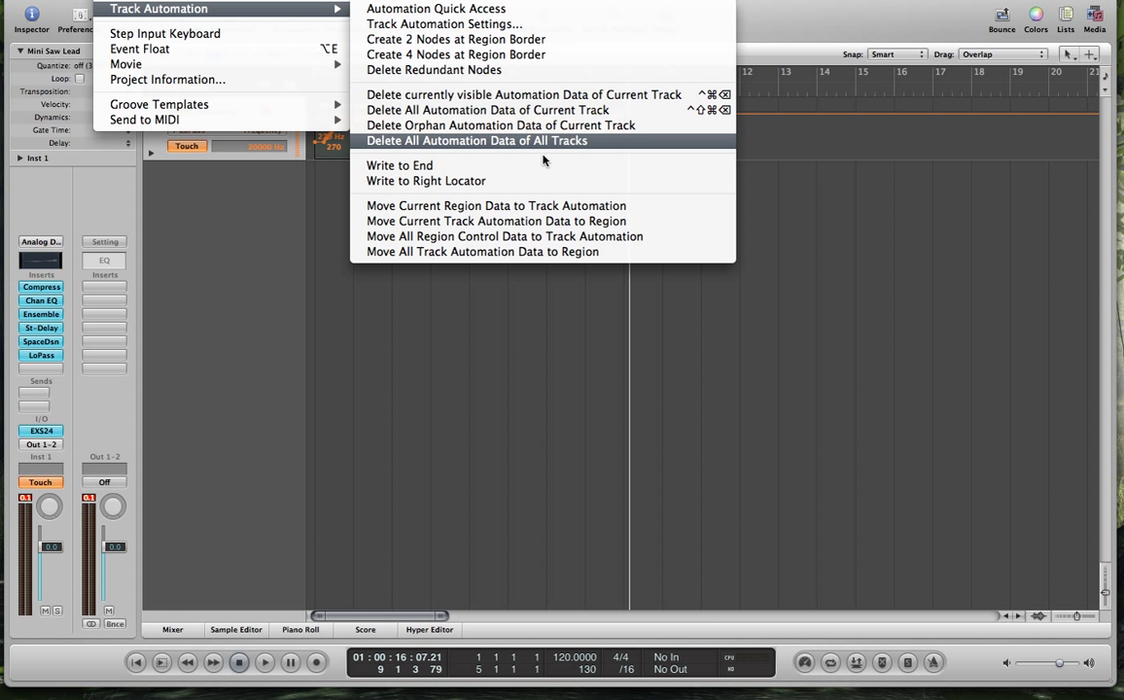
left_click(495, 220)
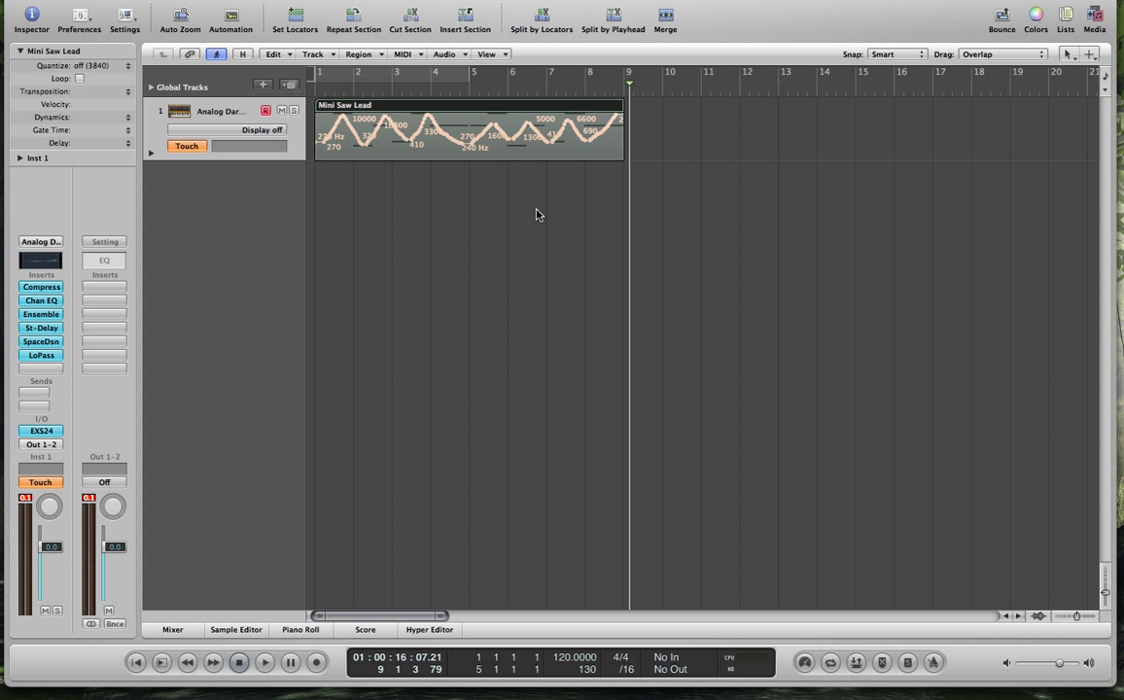
- Trial-move and then copy the region past bar 11, undoing both changes
left_click_drag(408, 126, 832, 124)
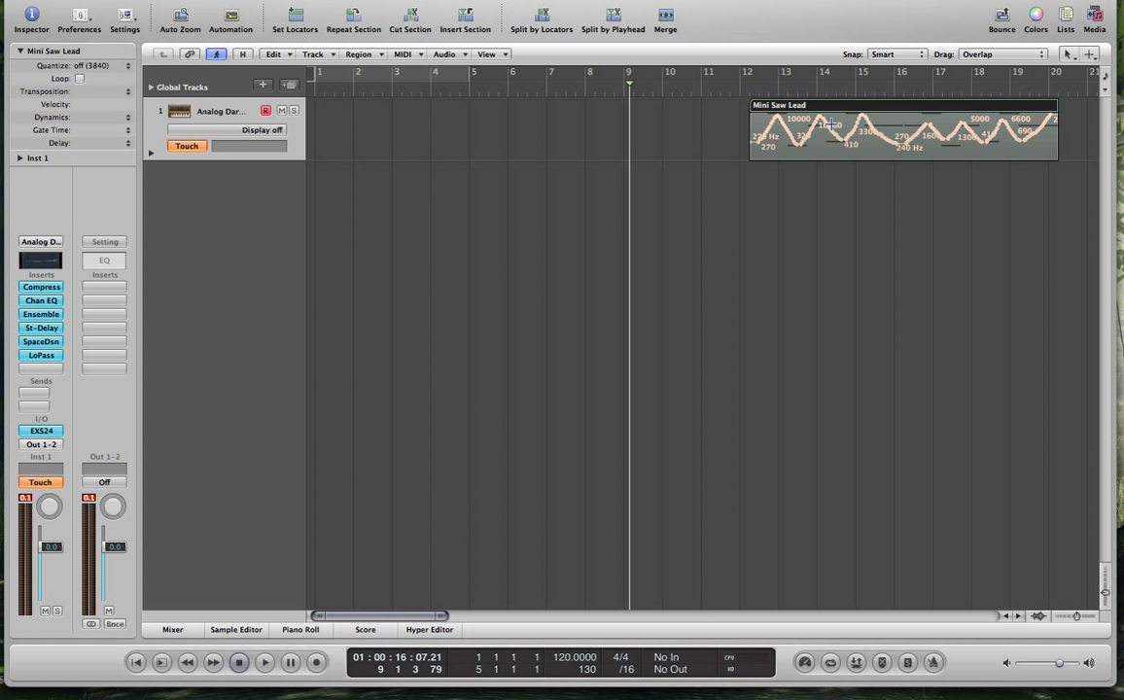
key("super+z")
left_click_drag(379, 99, 789, 95)
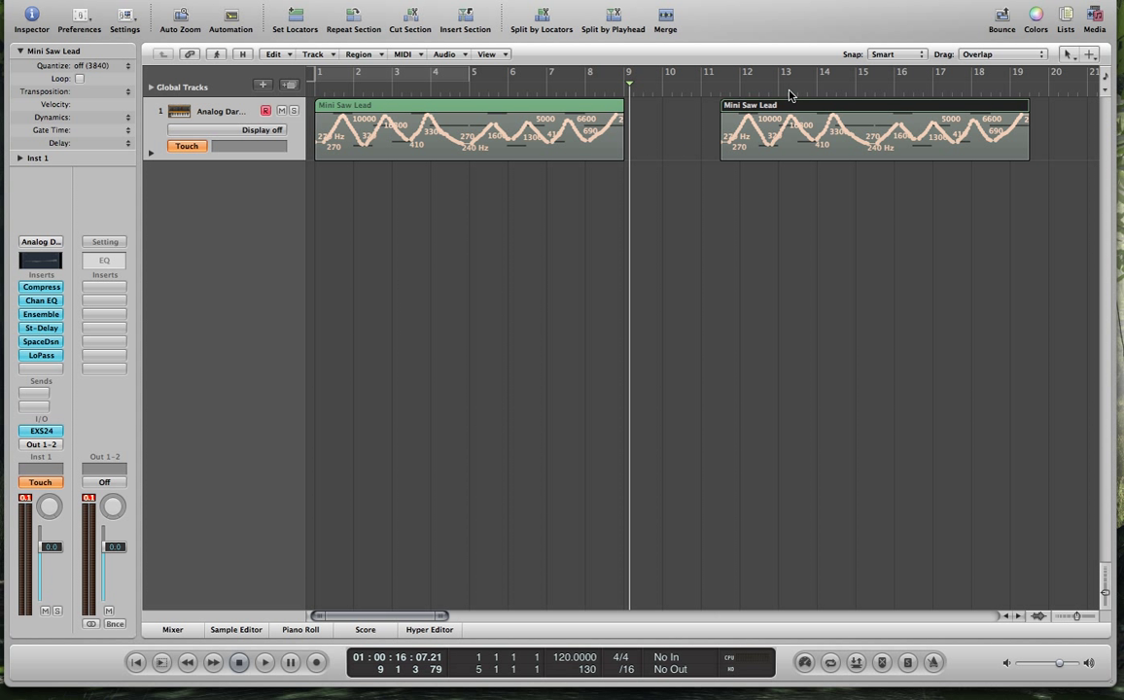
key("a")
key("super+z")
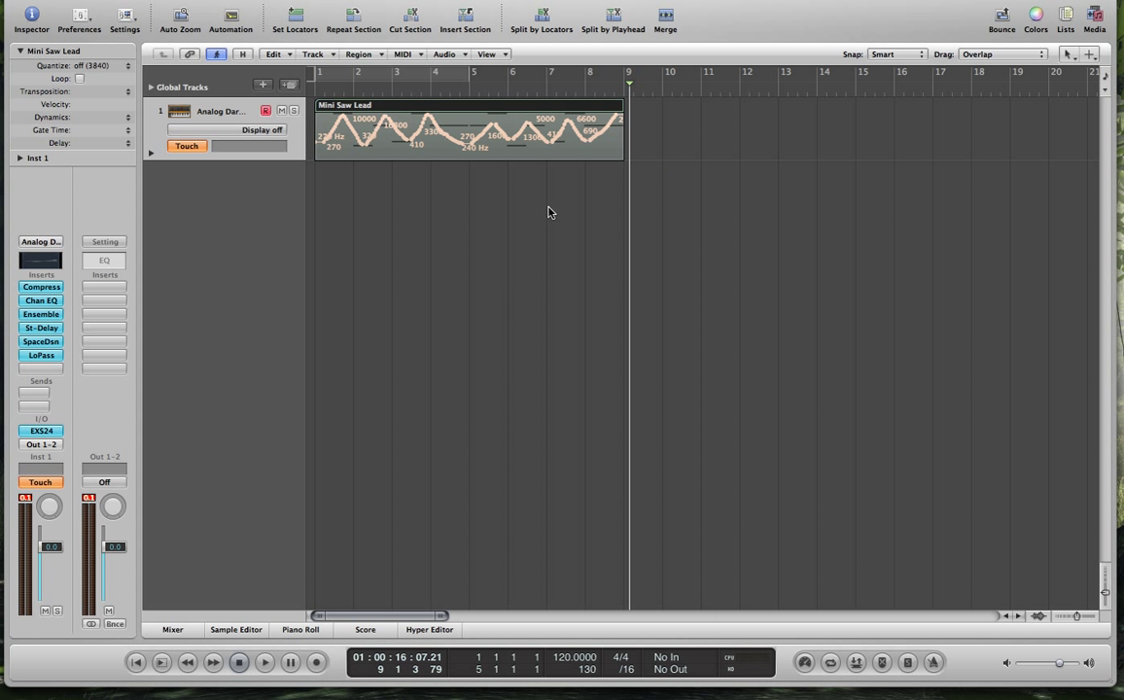